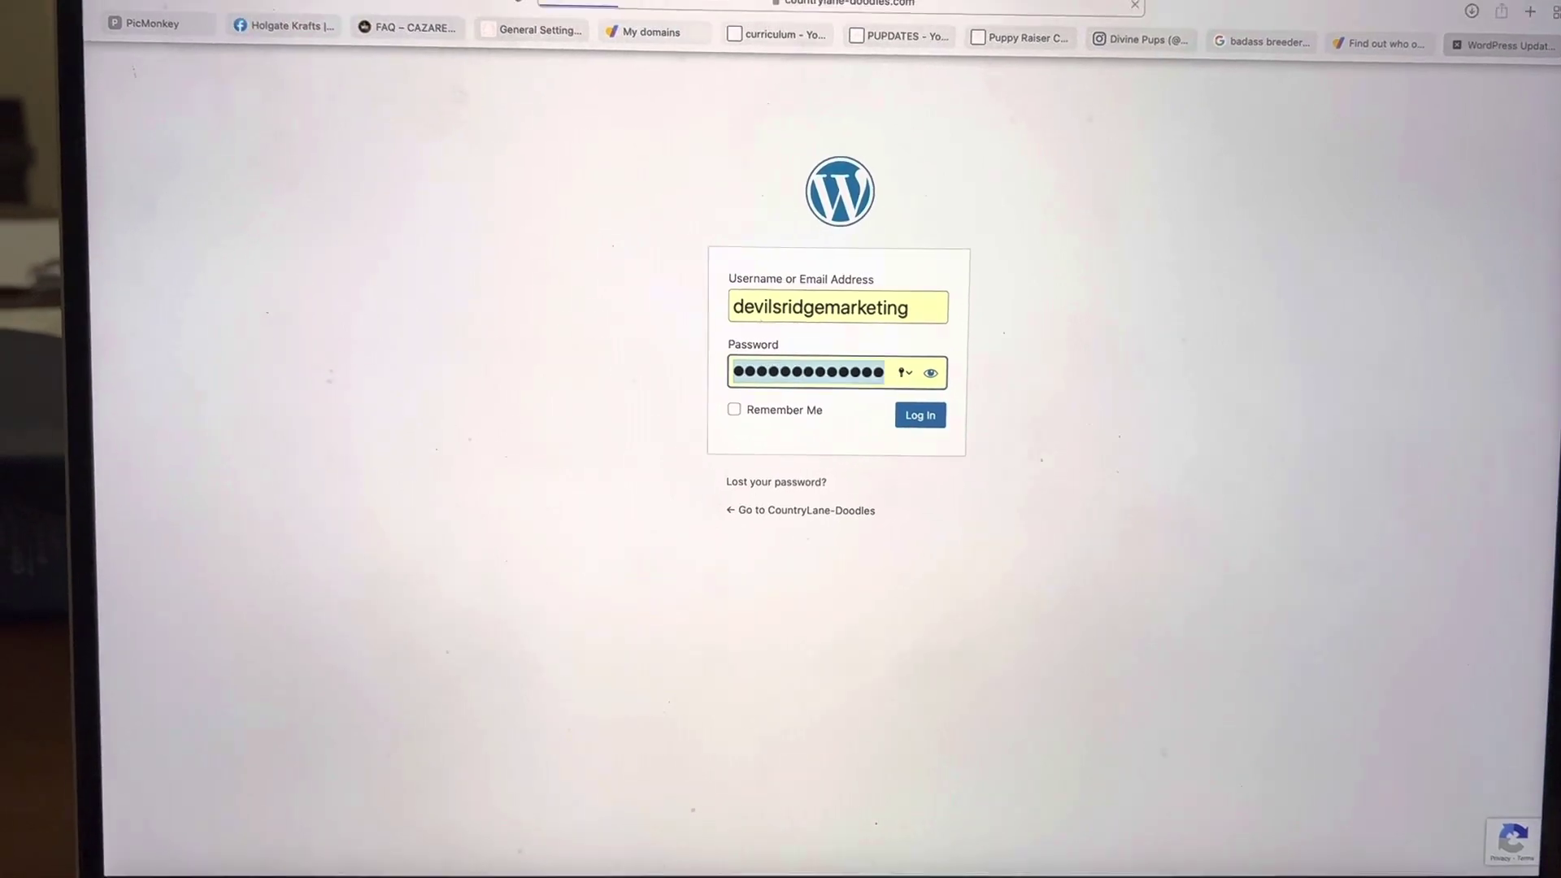
# - Log in to the WordPress admin, landing on the Updates page showing version 5.8.2
pyautogui.press('Return')
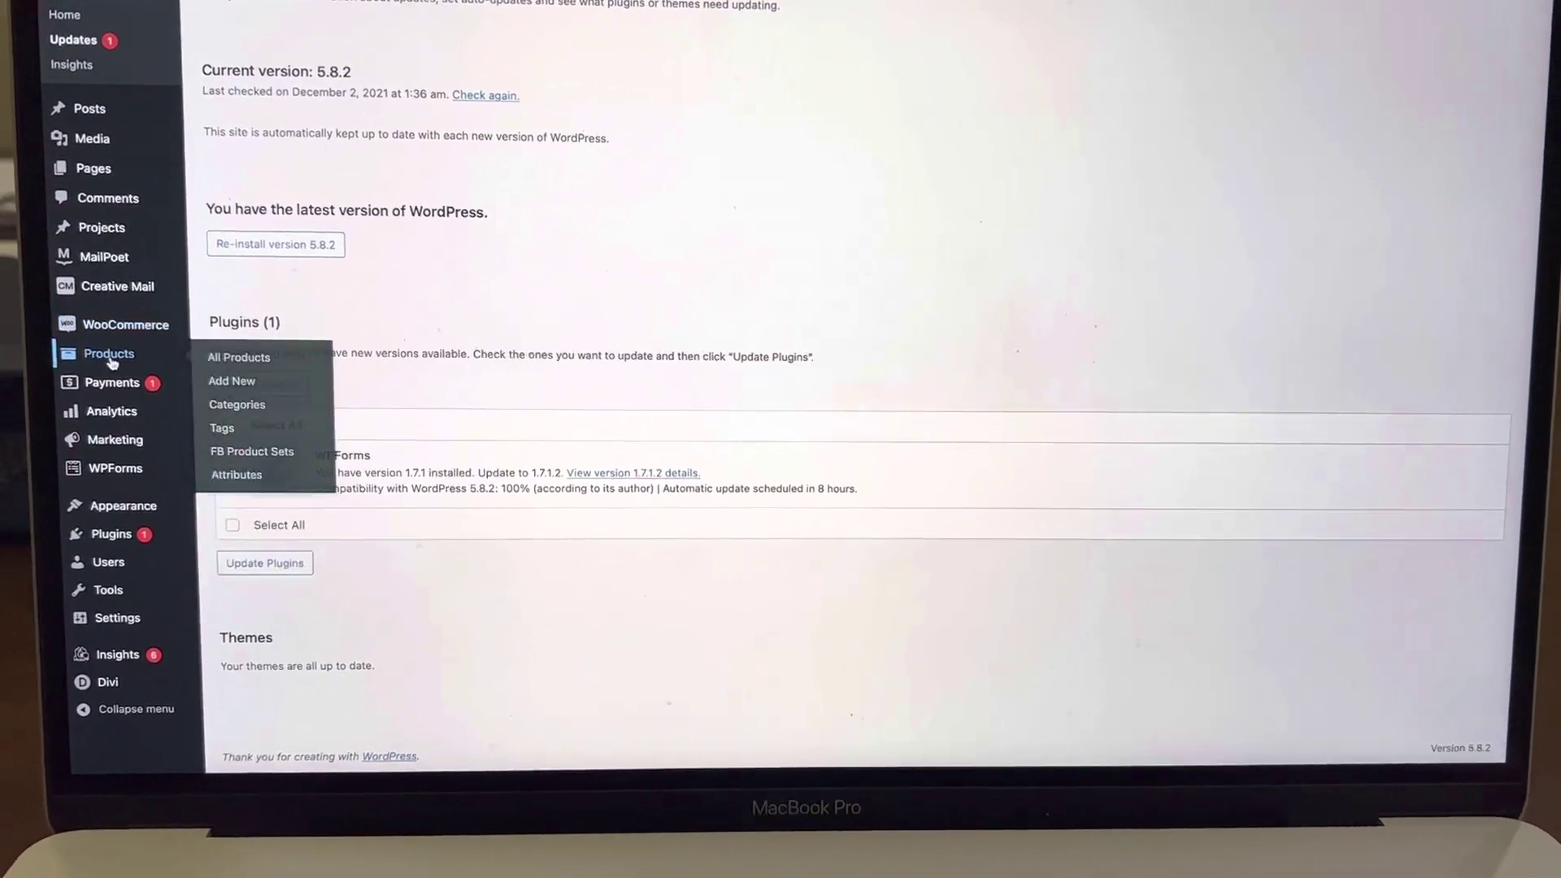
pyautogui.moveTo(96, 464)
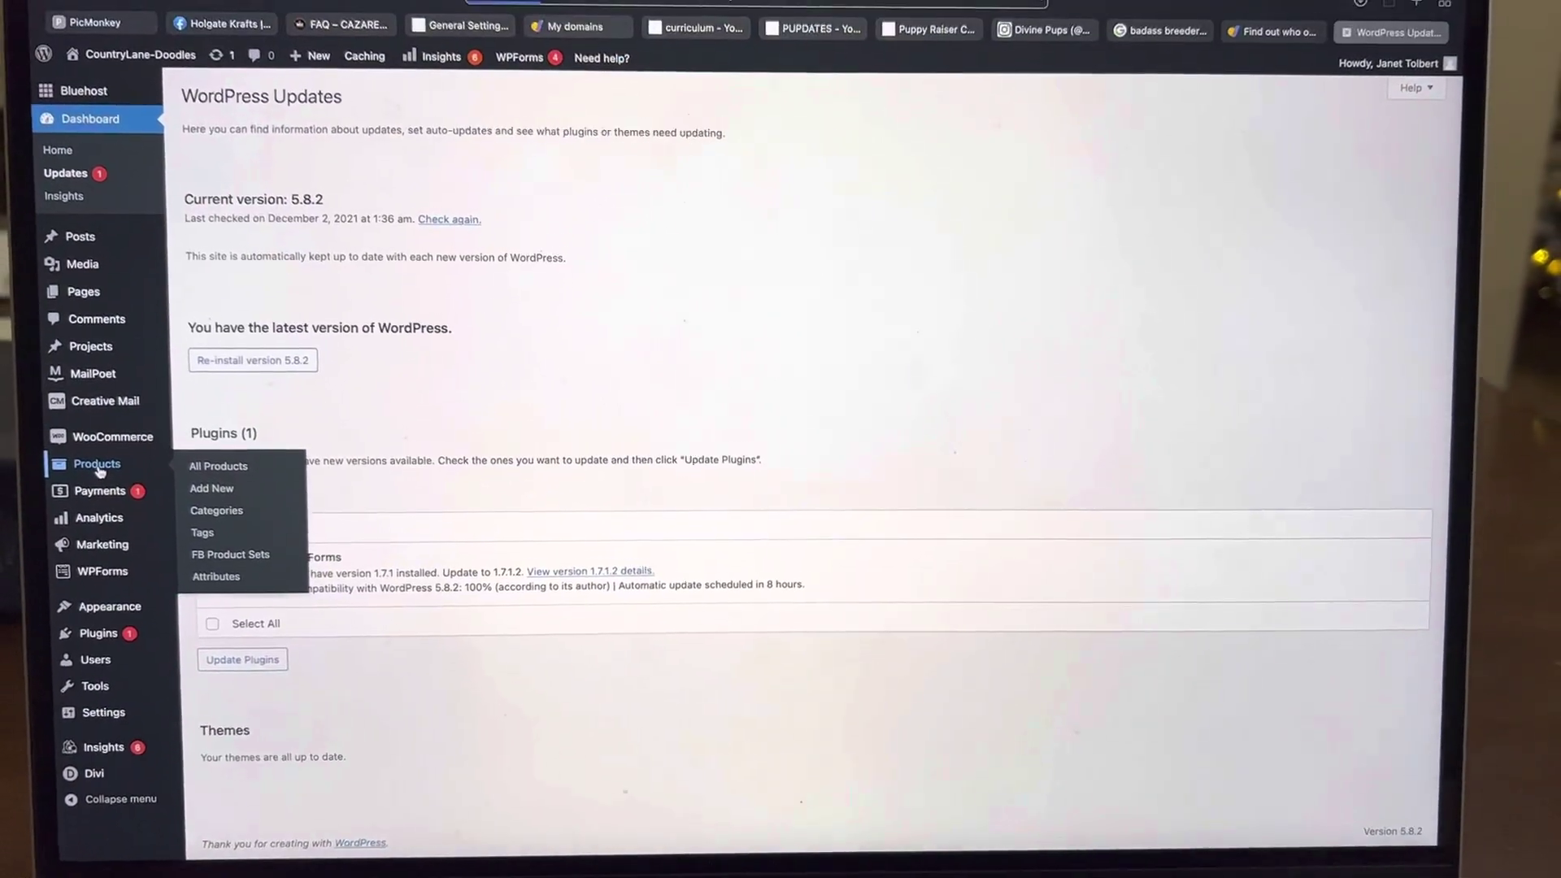
# - Open the All Products list showing the four puppy products with stock and prices
pyautogui.click(87, 462)
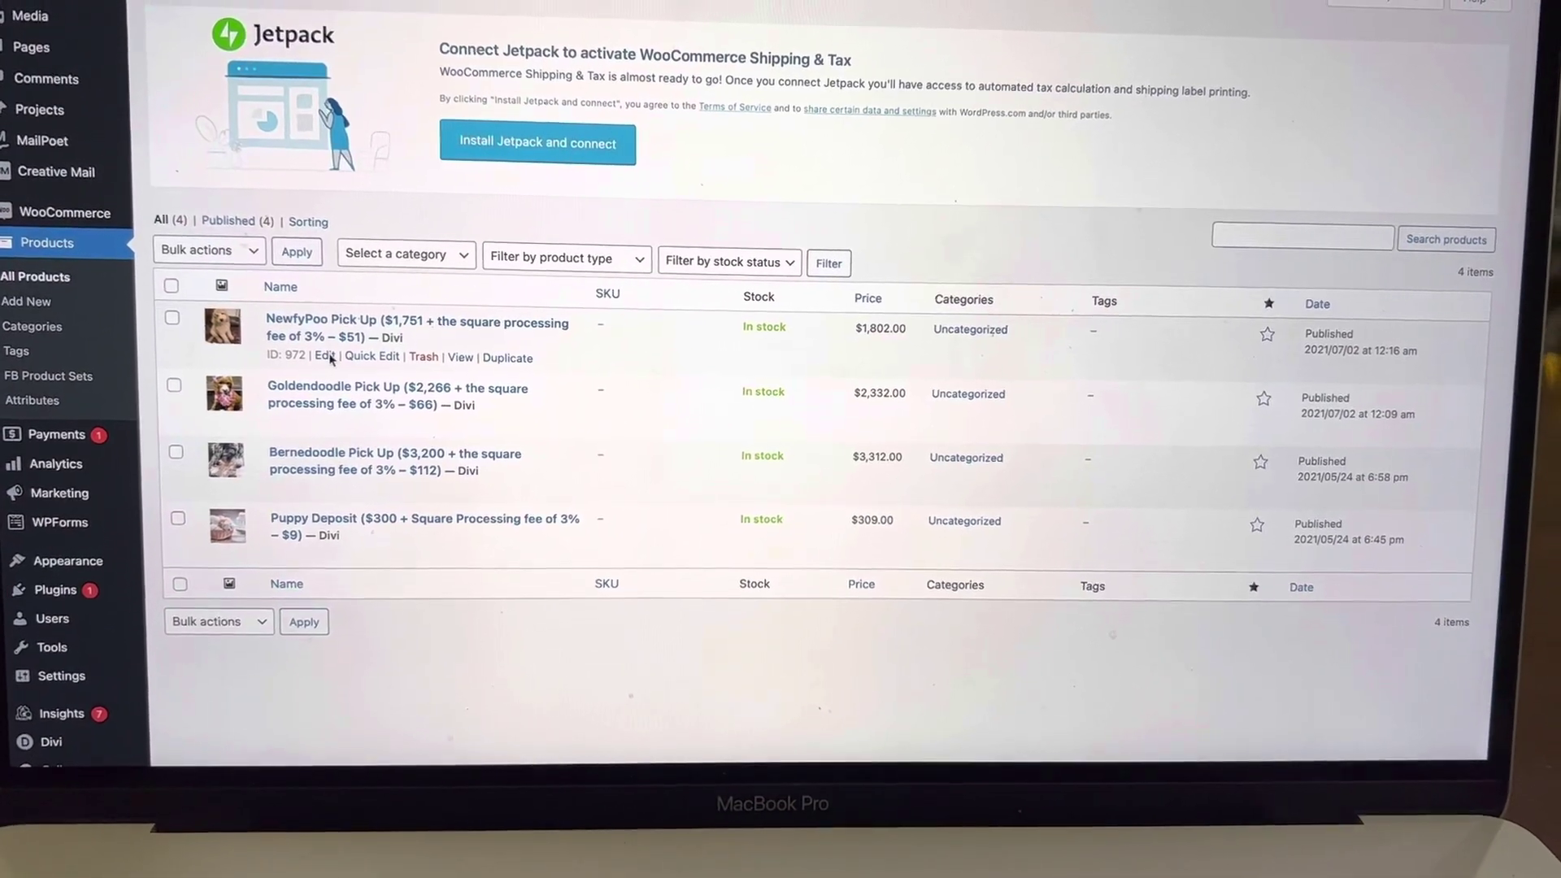
# - Open the NewfyPoo Pick Up product's edit page, priced 1802.00, with its Divi layout
pyautogui.click(315, 374)
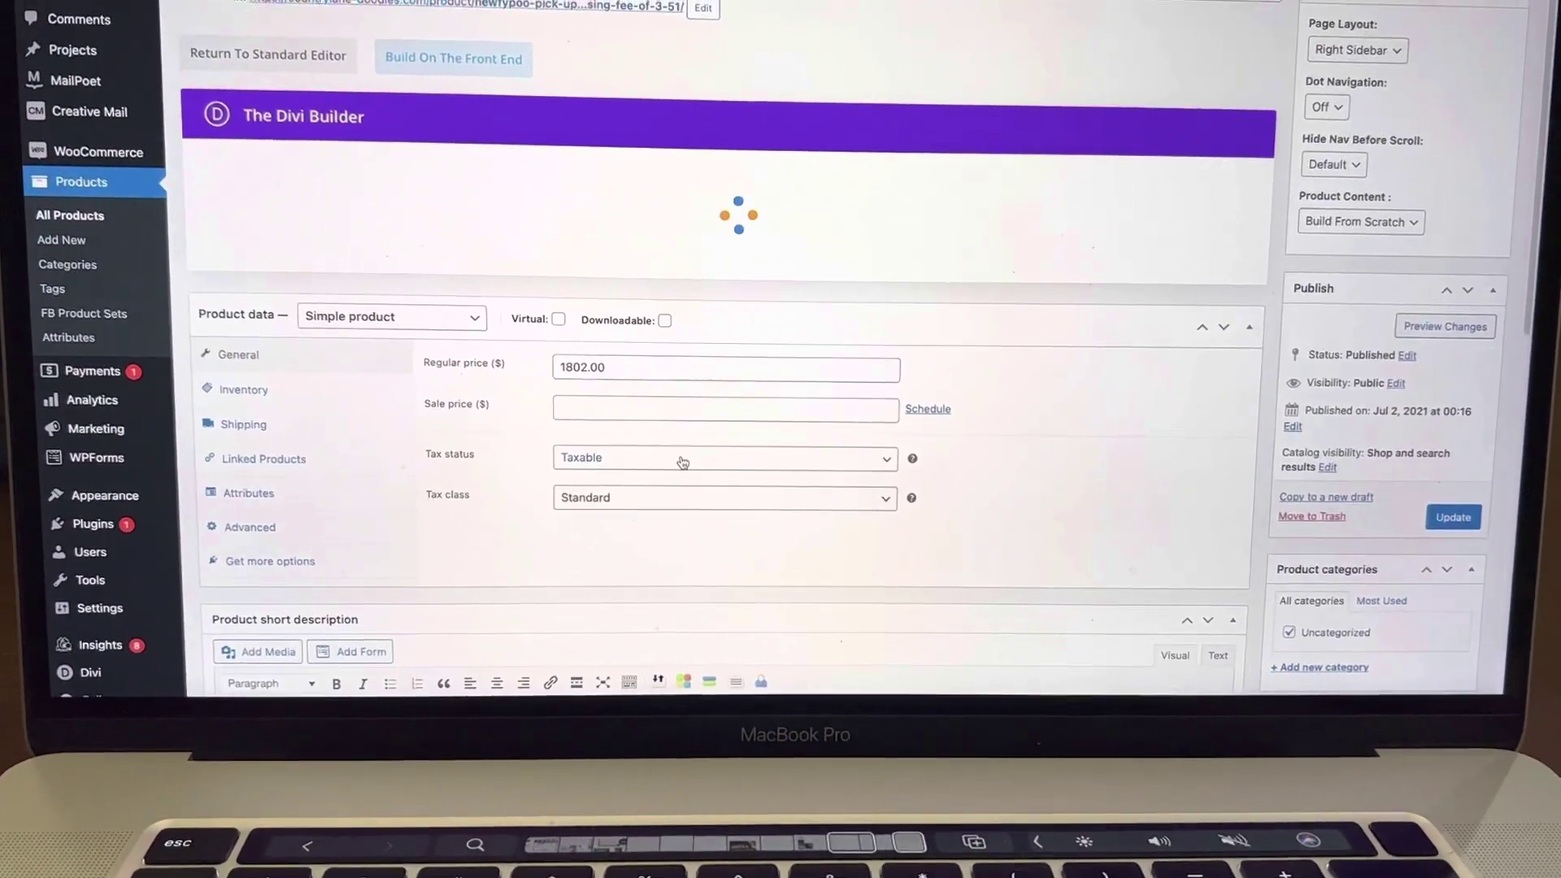
pyautogui.scroll(-2, 684, 452)
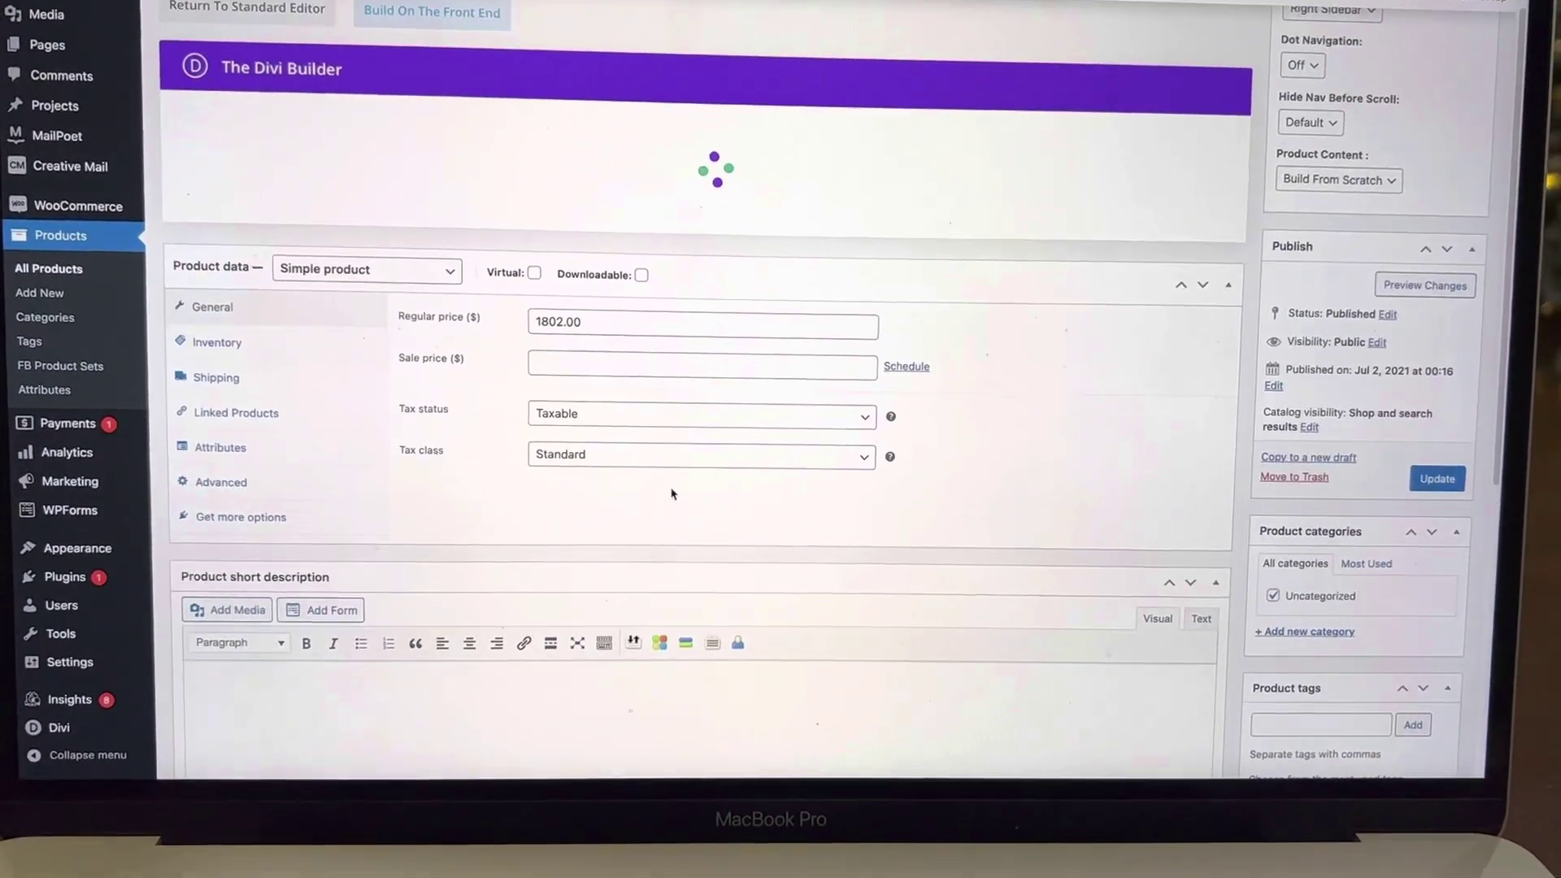
pyautogui.scroll(-2, 677, 488)
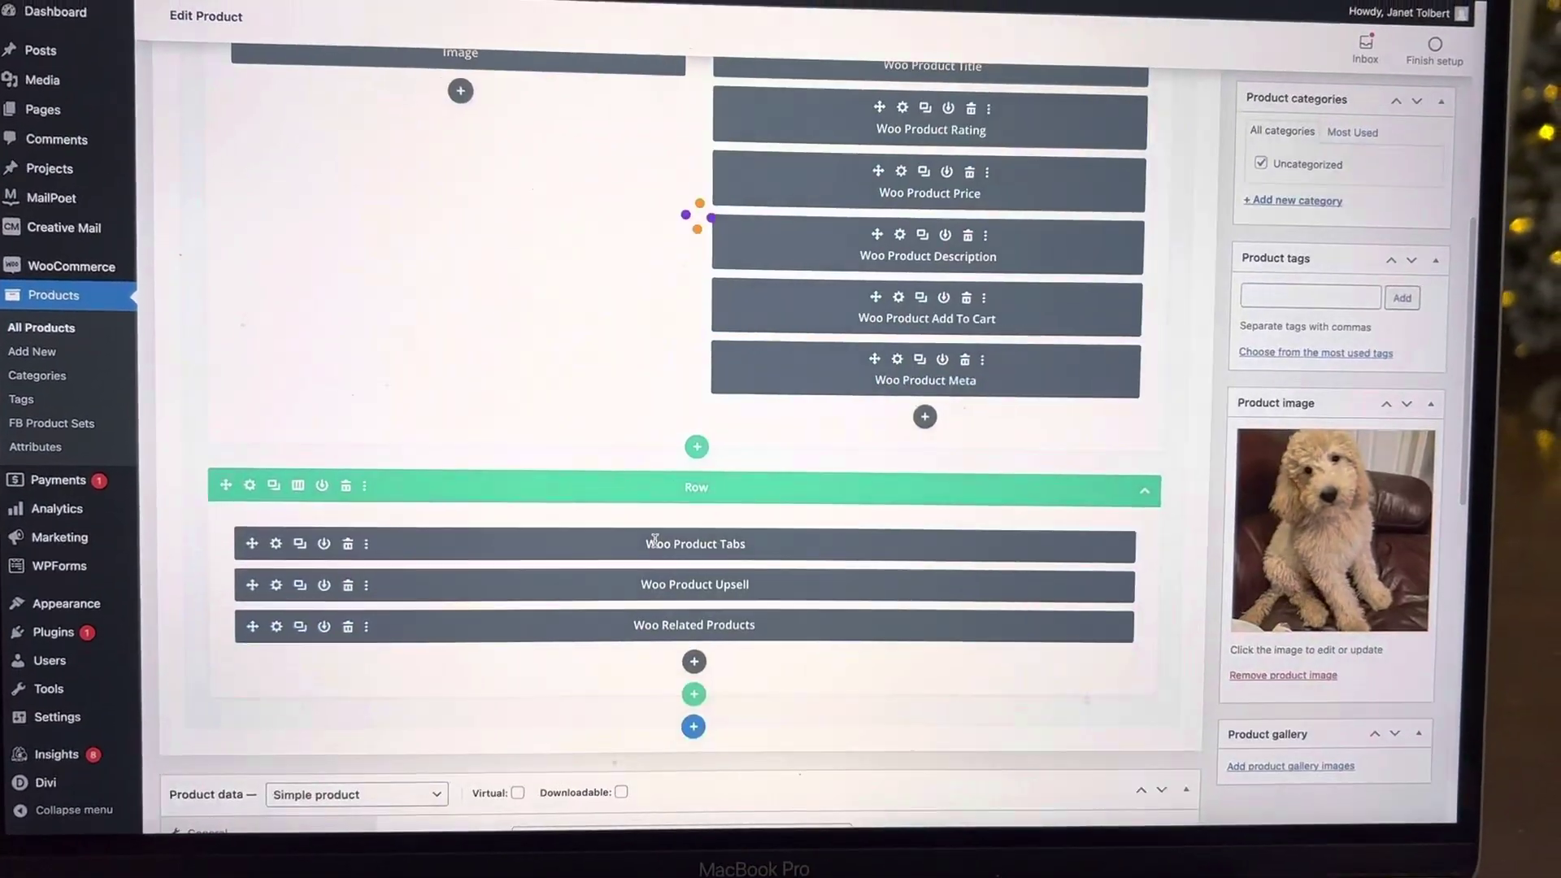
pyautogui.scroll(5, 659, 536)
pyautogui.scroll(3, 652, 549)
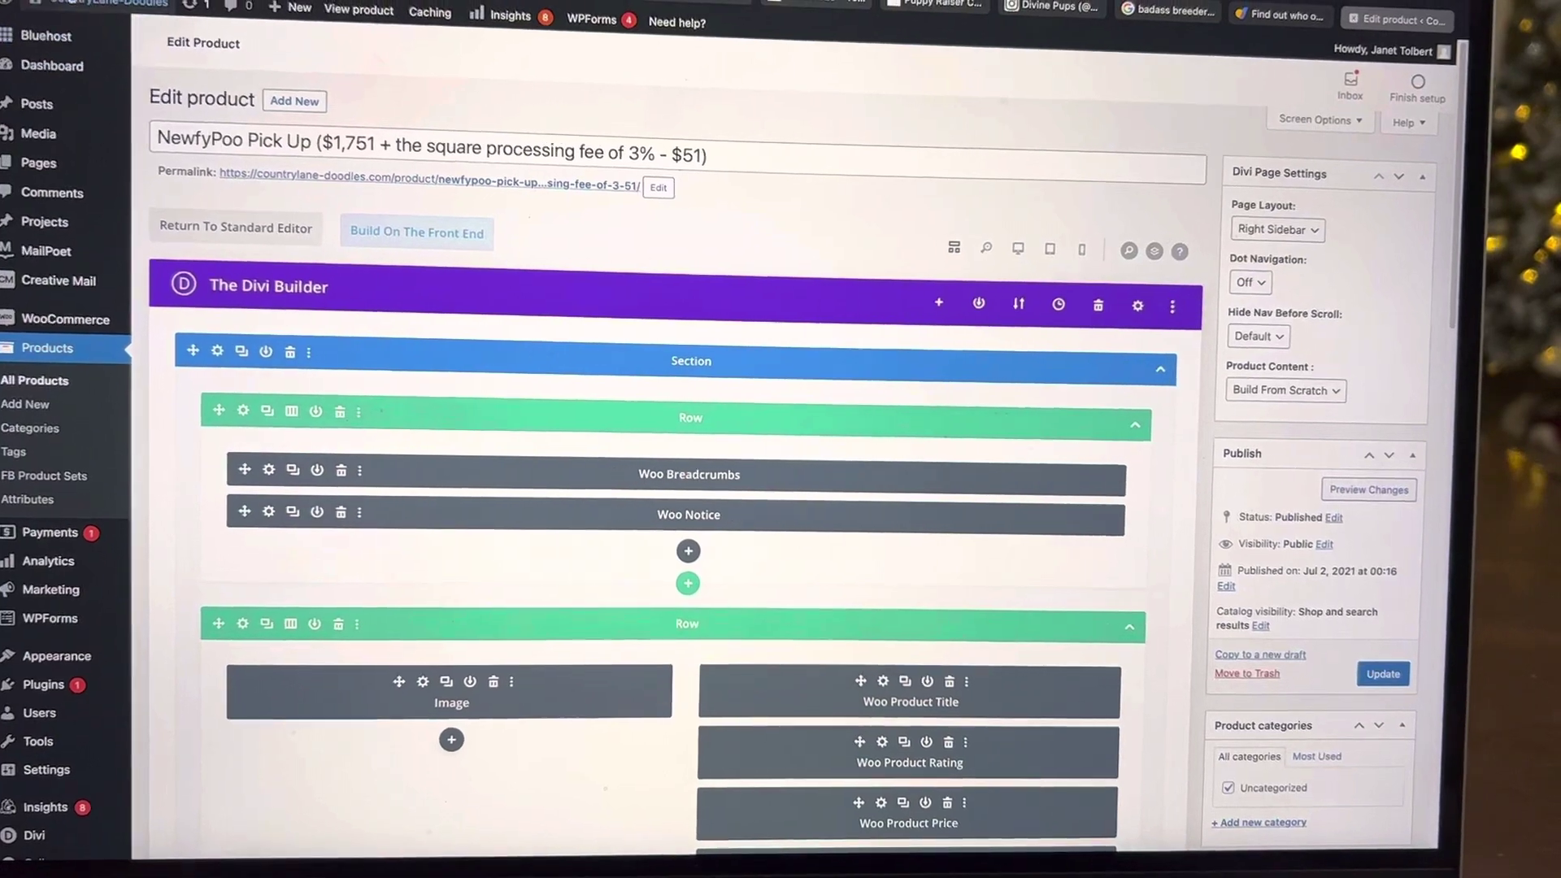
pyautogui.moveTo(76, 19)
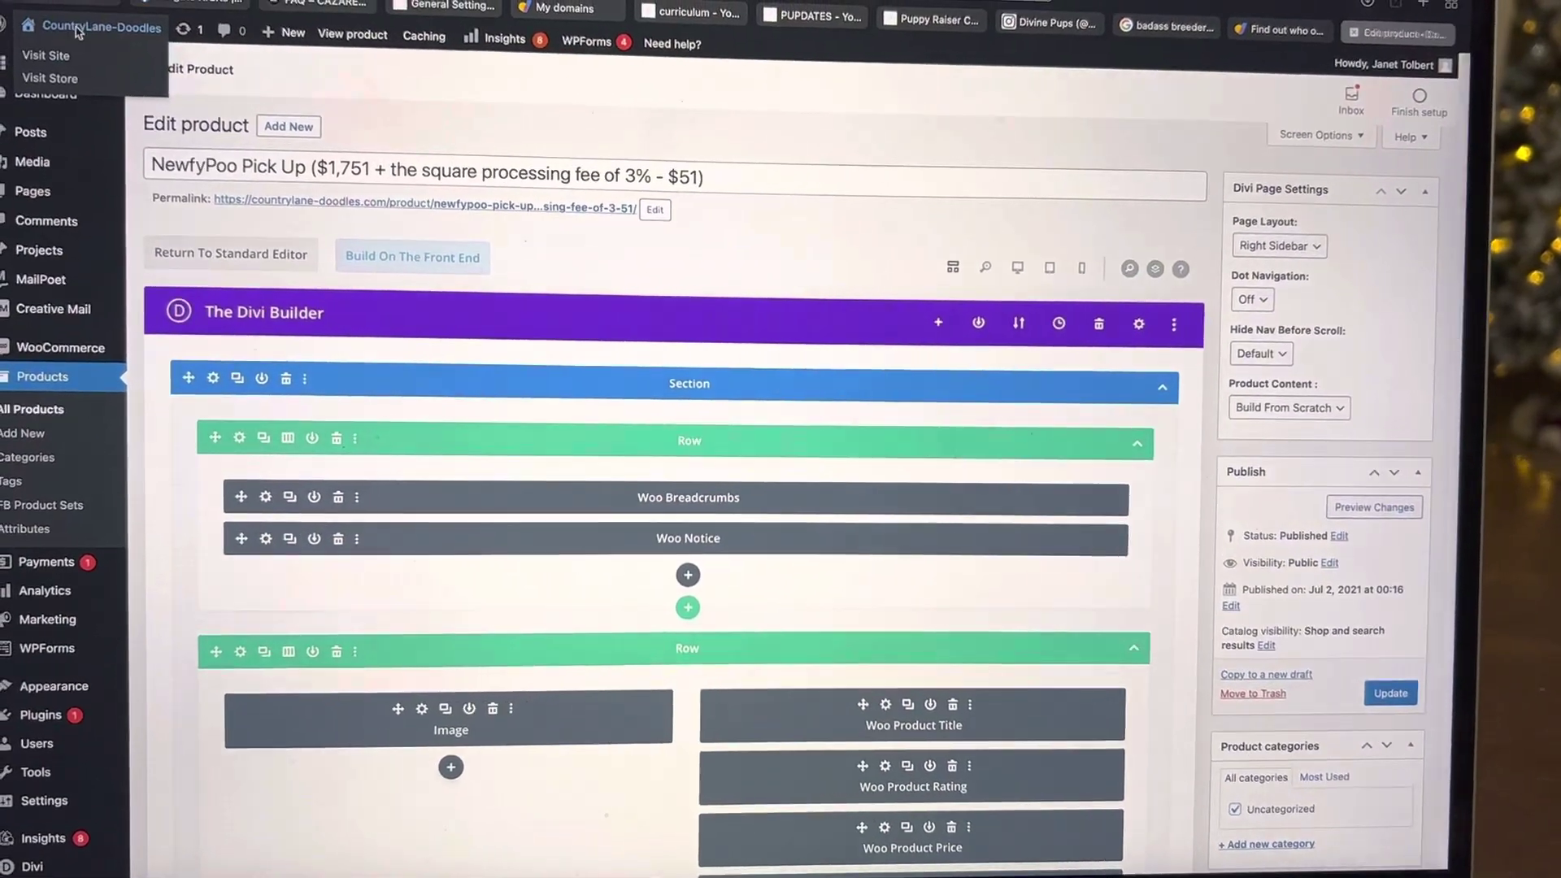
# - Open the live Country Lane Doodles Shop page listing the four pick-up products
pyautogui.click(76, 30)
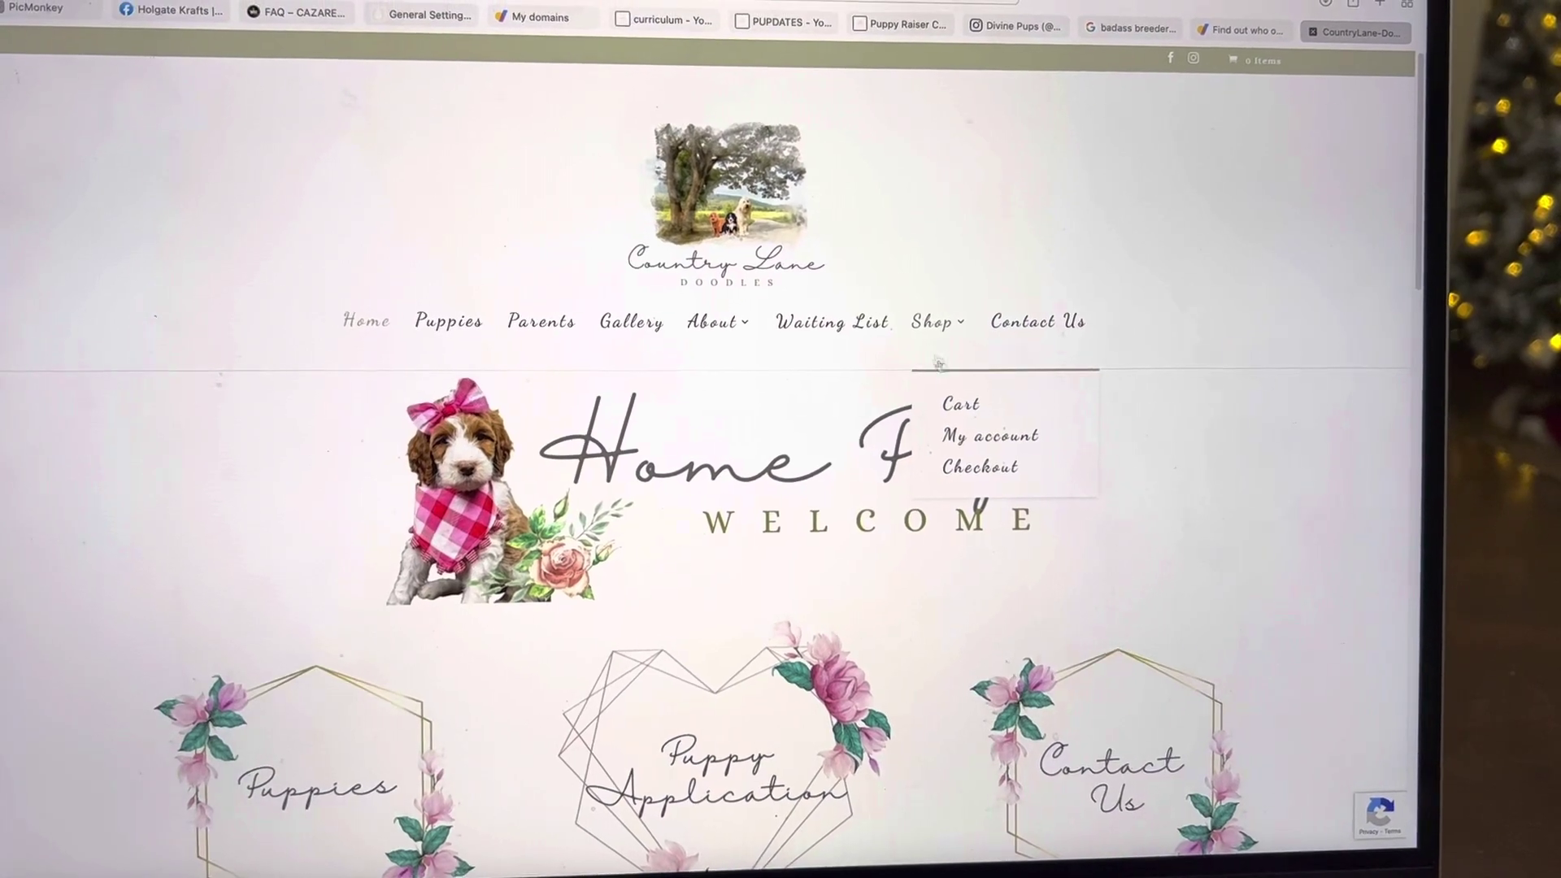
pyautogui.click(955, 320)
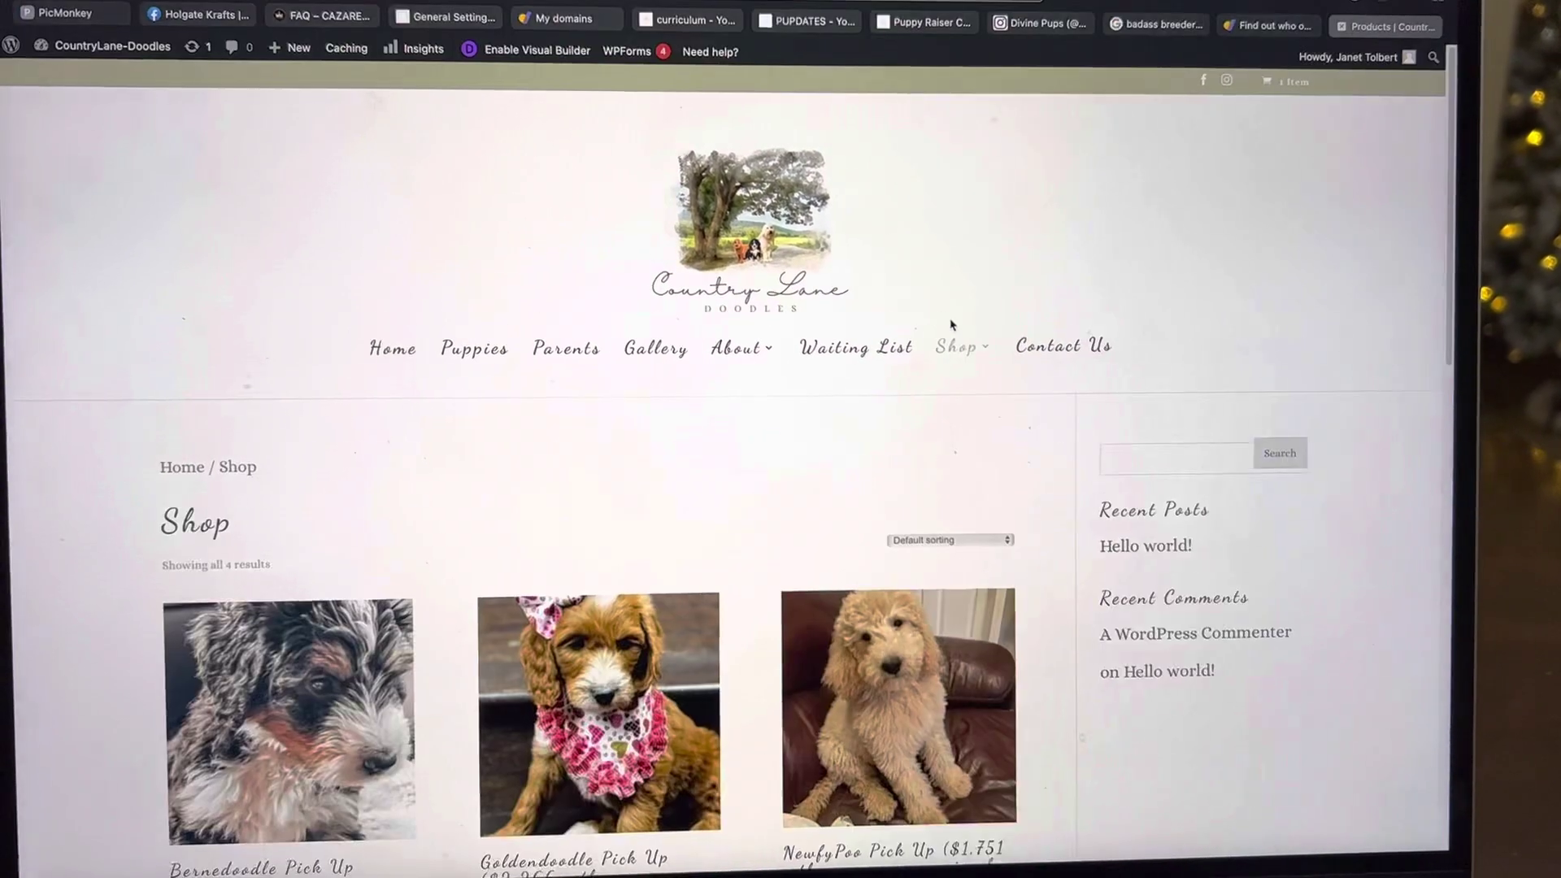
pyautogui.scroll(-2, 806, 428)
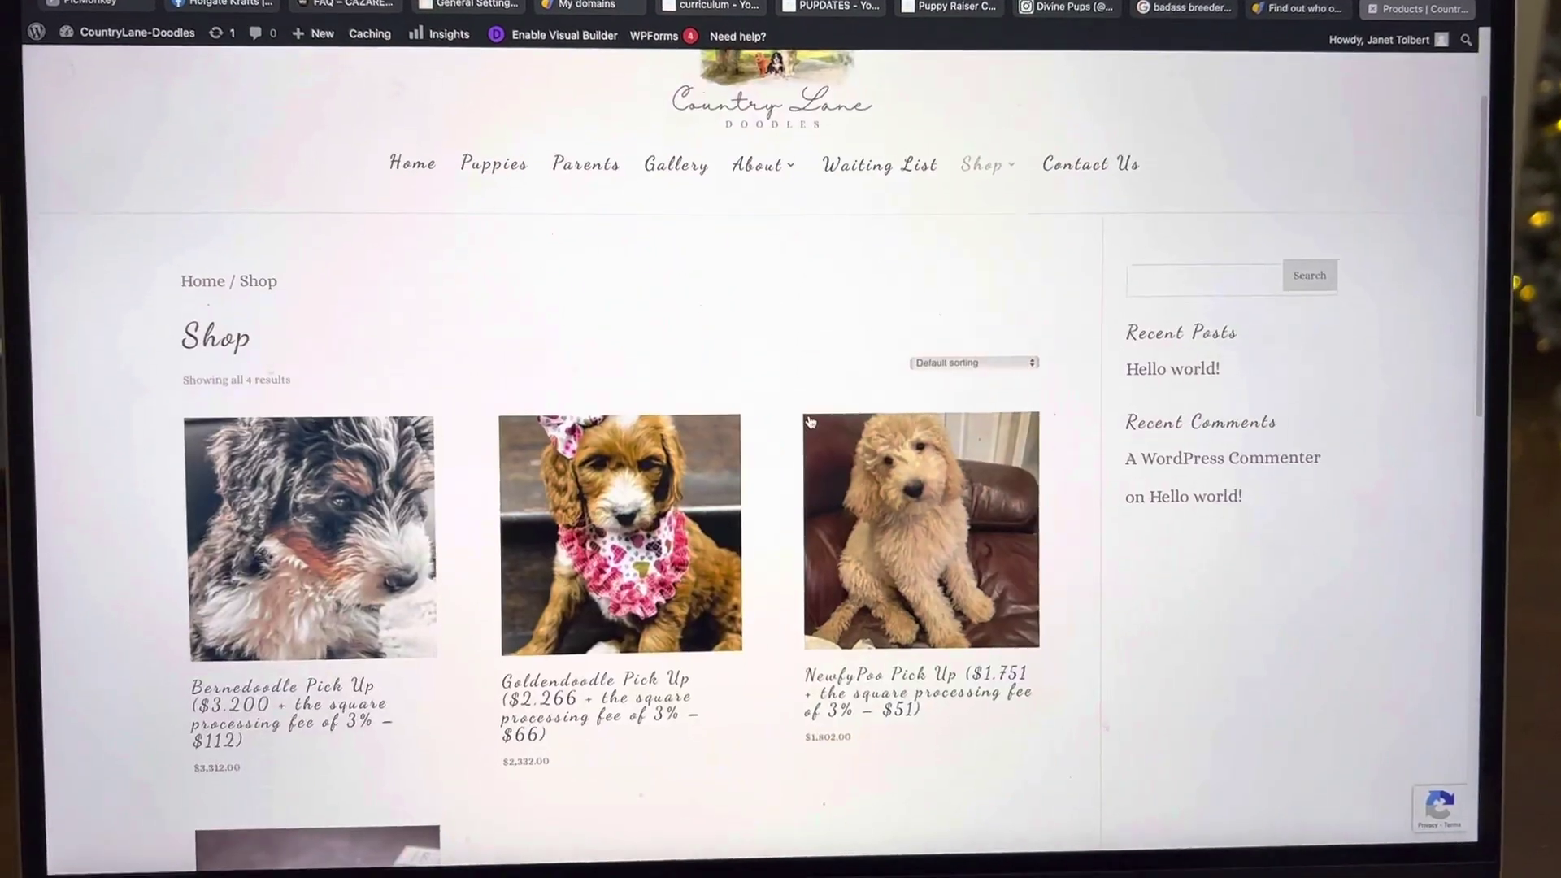
pyautogui.scroll(-2, 803, 426)
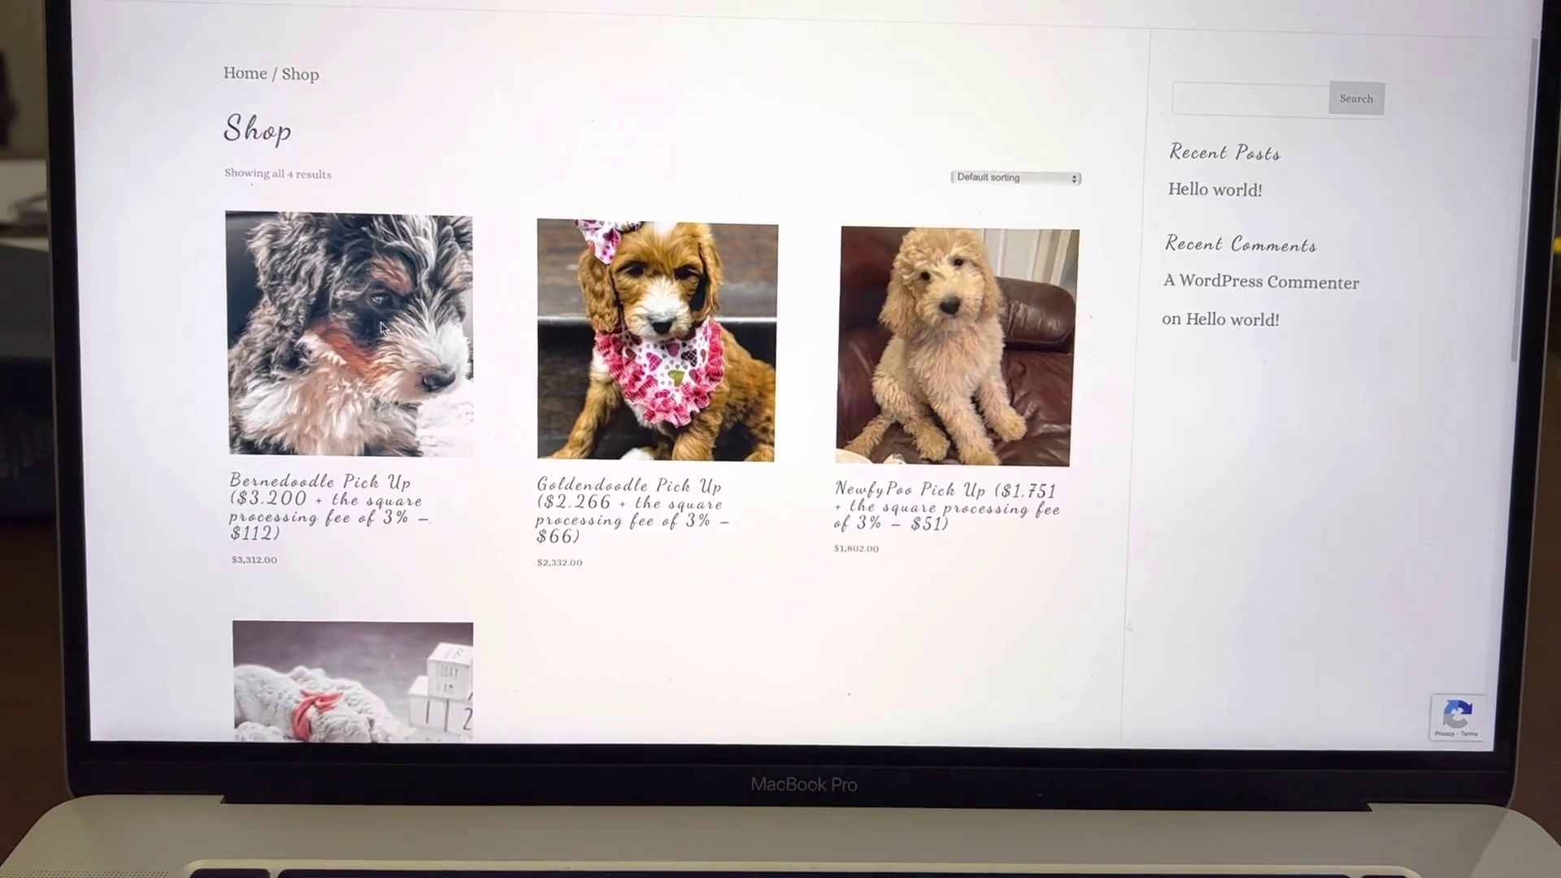
# - Open the Bernedoodle Pick Up product page at $3,312.00 with Apple Pay and Google Pay
pyautogui.click(381, 335)
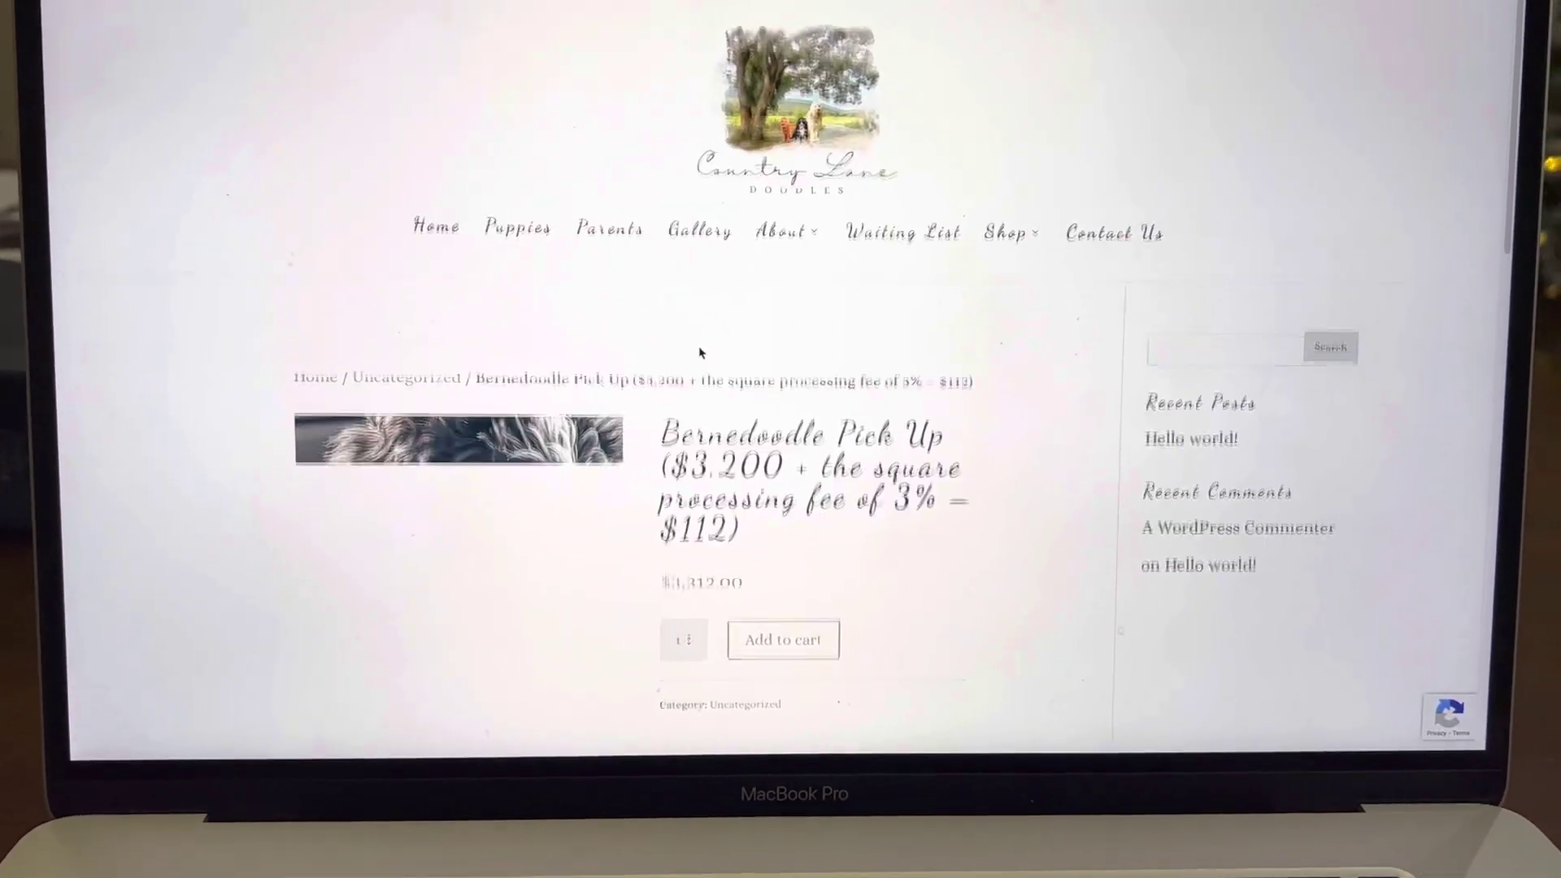
pyautogui.scroll(-3, 700, 349)
pyautogui.scroll(-1, 678, 352)
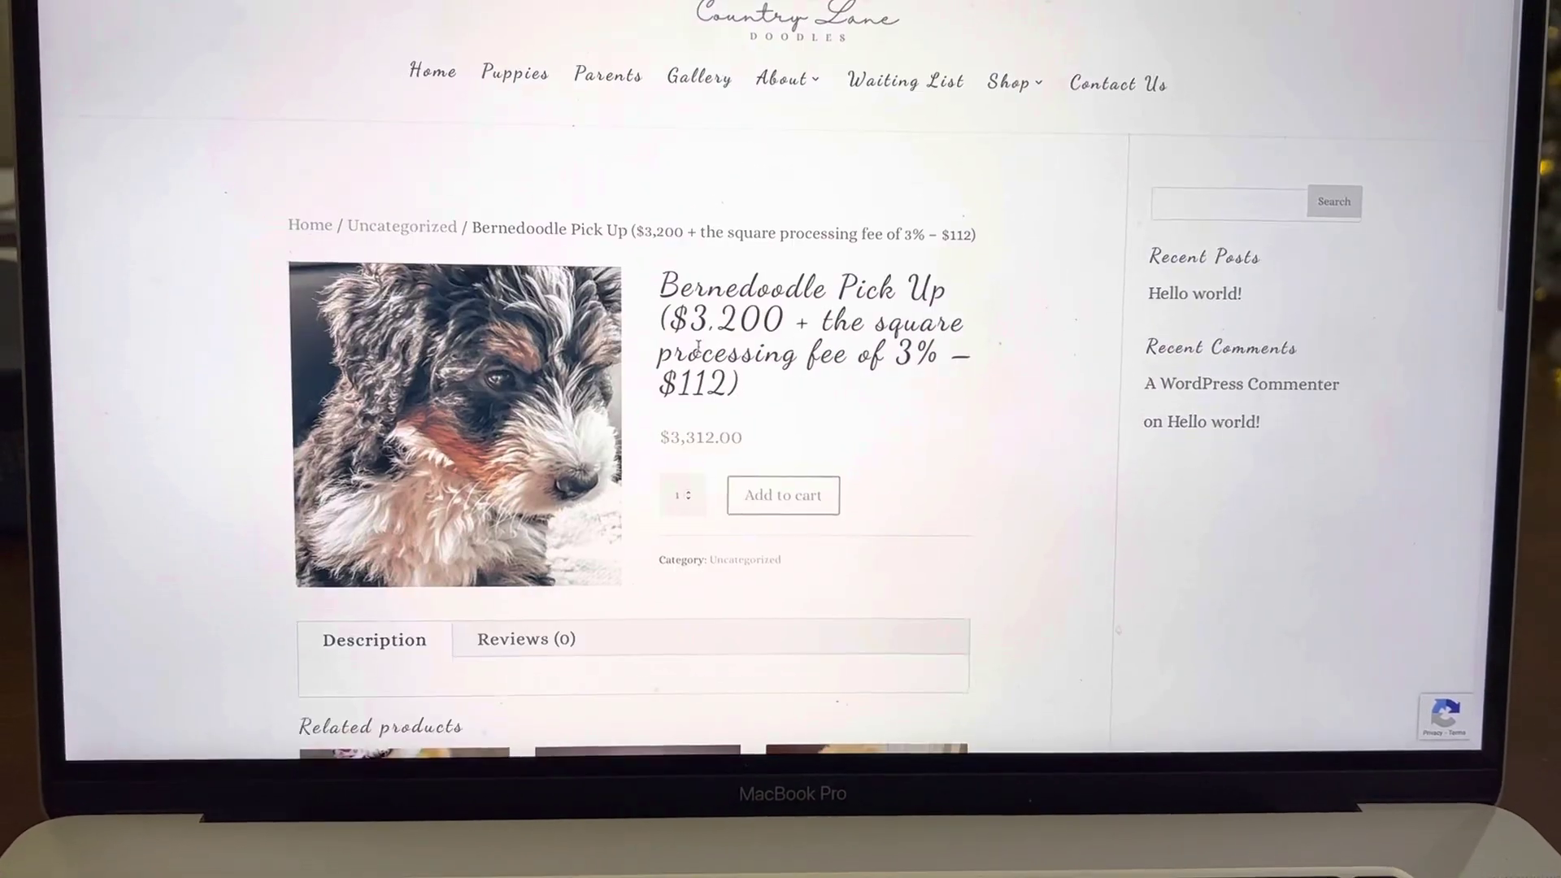
pyautogui.scroll(-1, 696, 348)
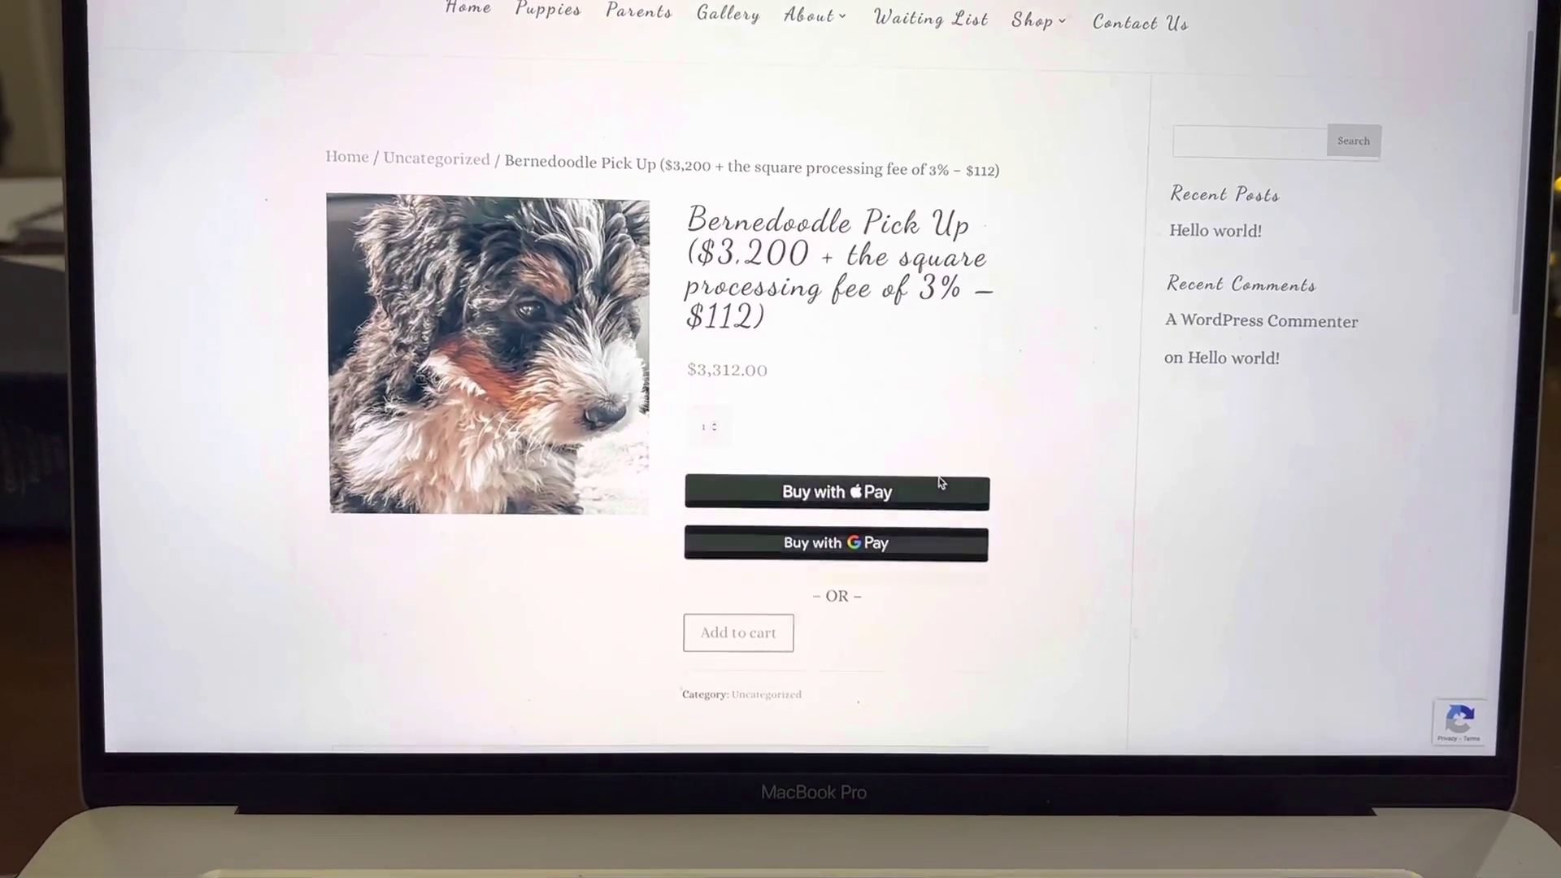
pyautogui.scroll(-2, 805, 610)
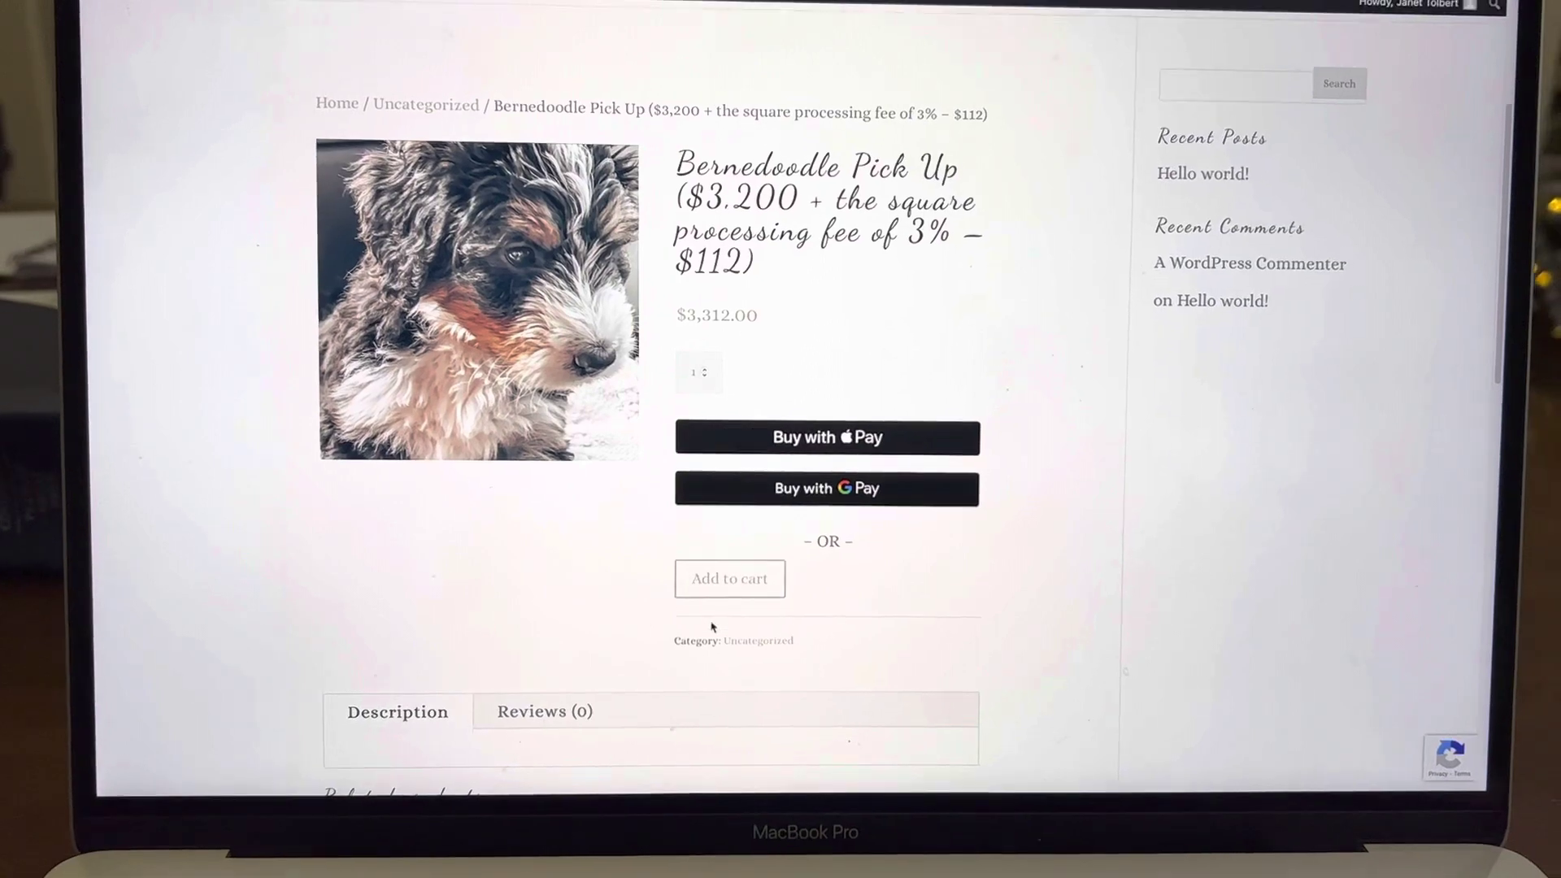
pyautogui.scroll(-4, 634, 598)
pyautogui.scroll(-2, 715, 531)
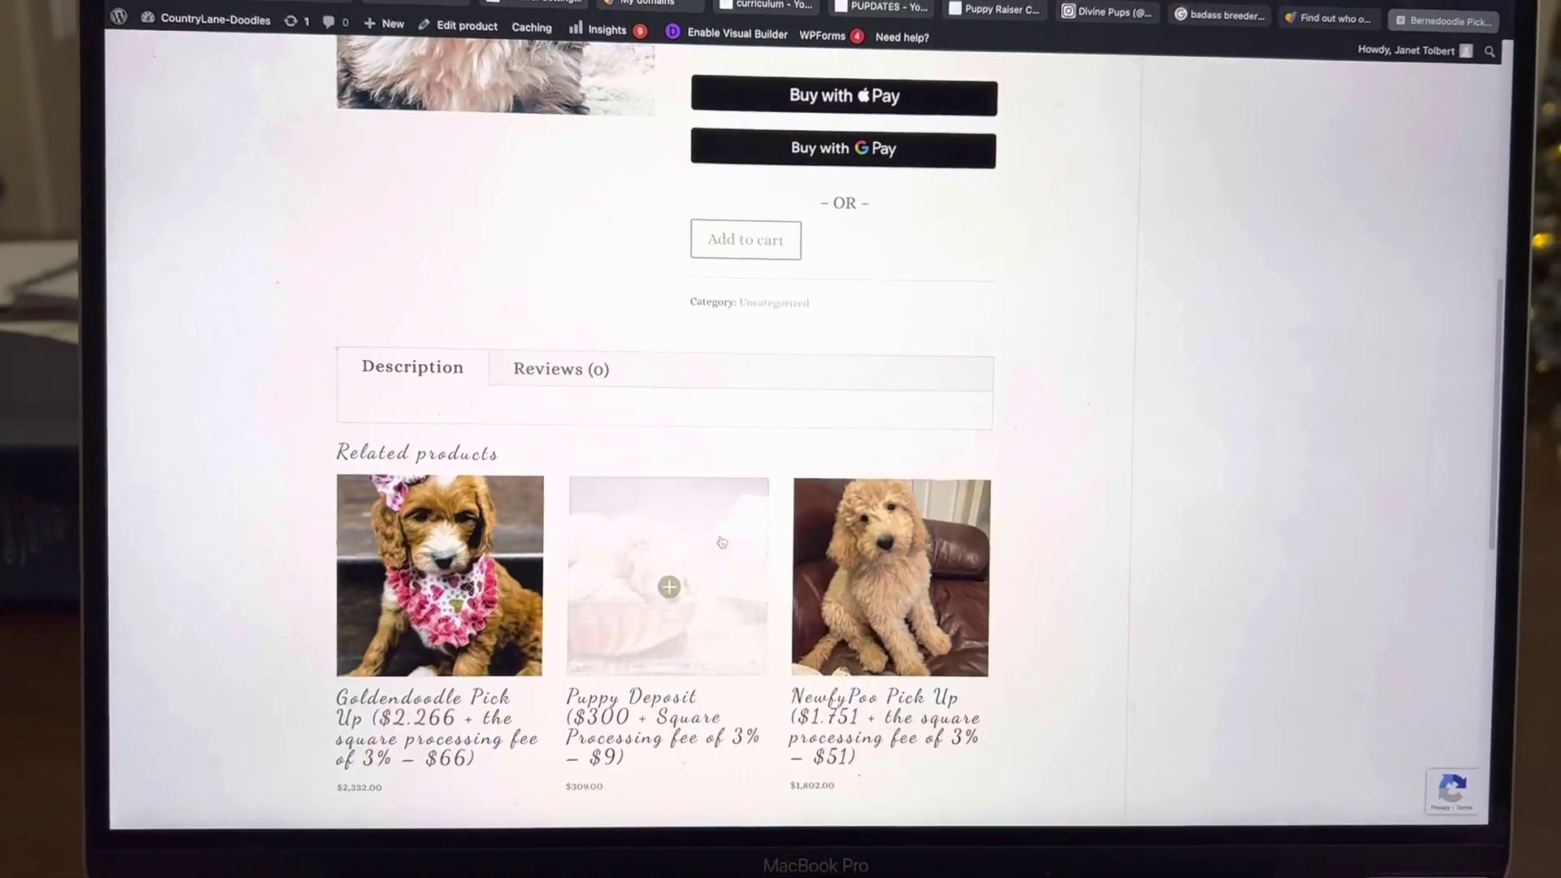
pyautogui.scroll(-4, 723, 561)
pyautogui.scroll(5, 720, 569)
pyautogui.scroll(5, 701, 578)
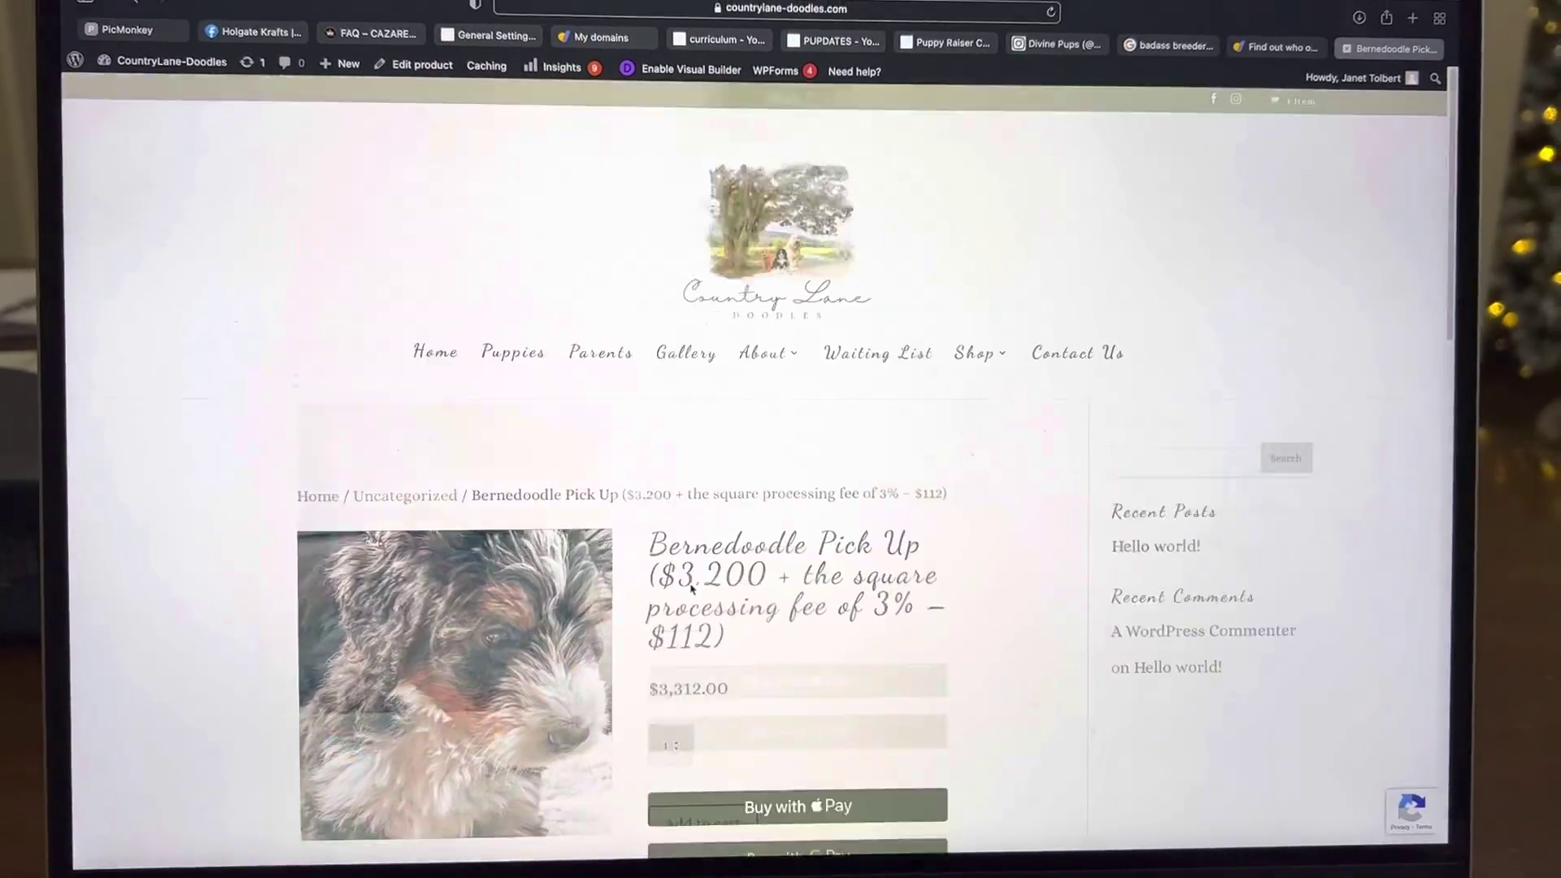